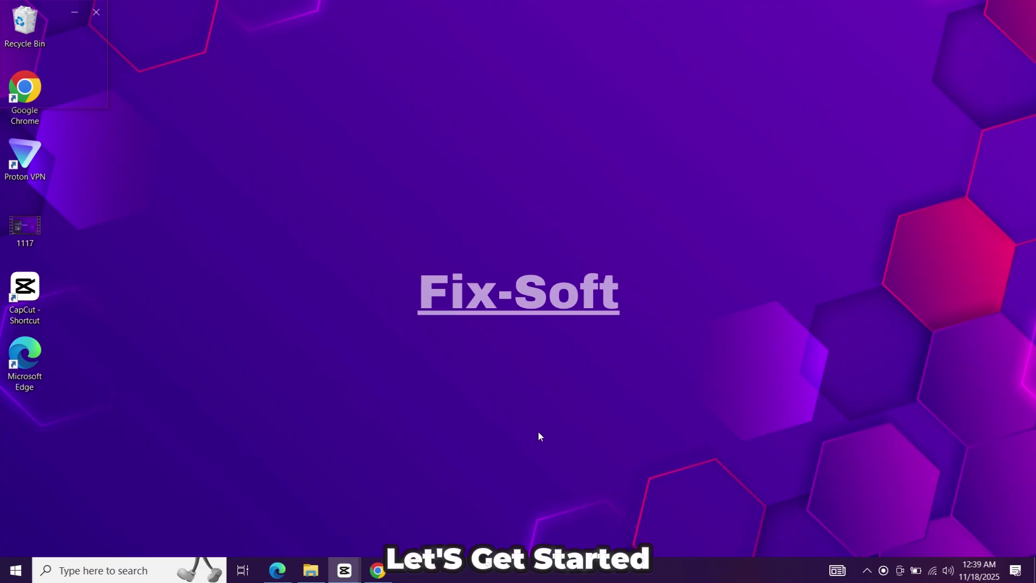
Step: Search Google for 'anaconda' in Chrome and open the Anaconda.org result
click(377, 570)
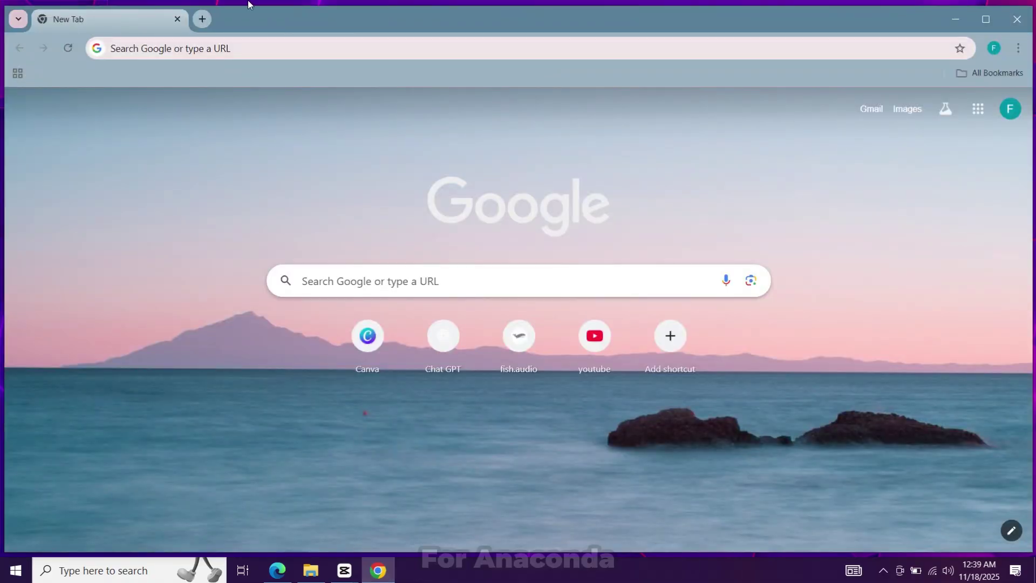
click(266, 46)
text(AN)
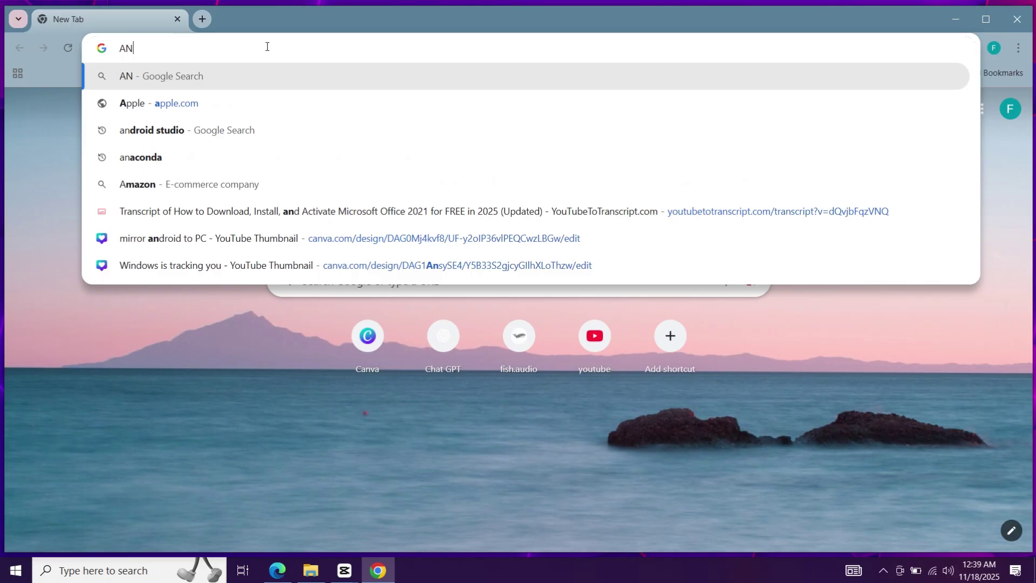
text(AC)
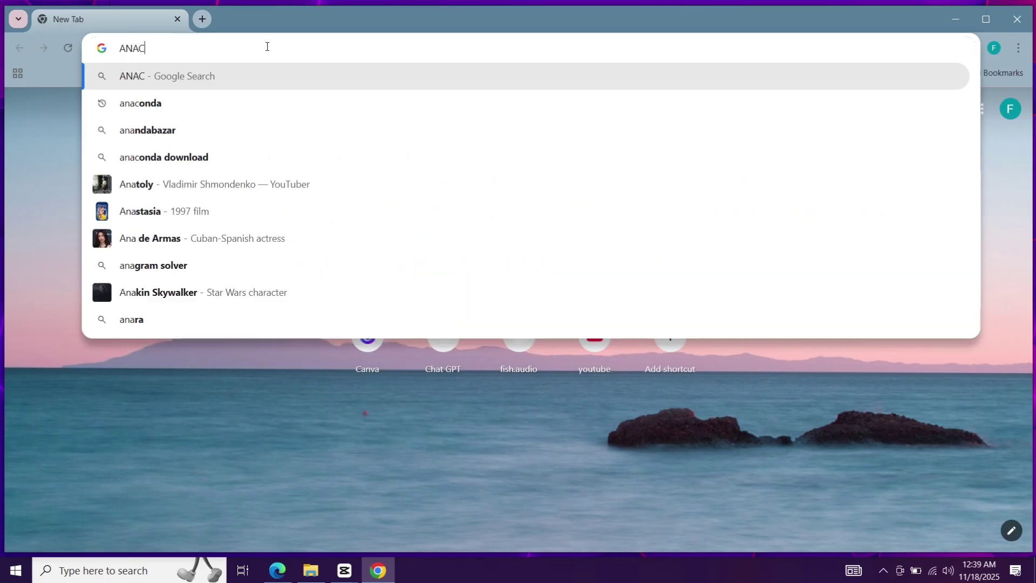
text(ONDA)
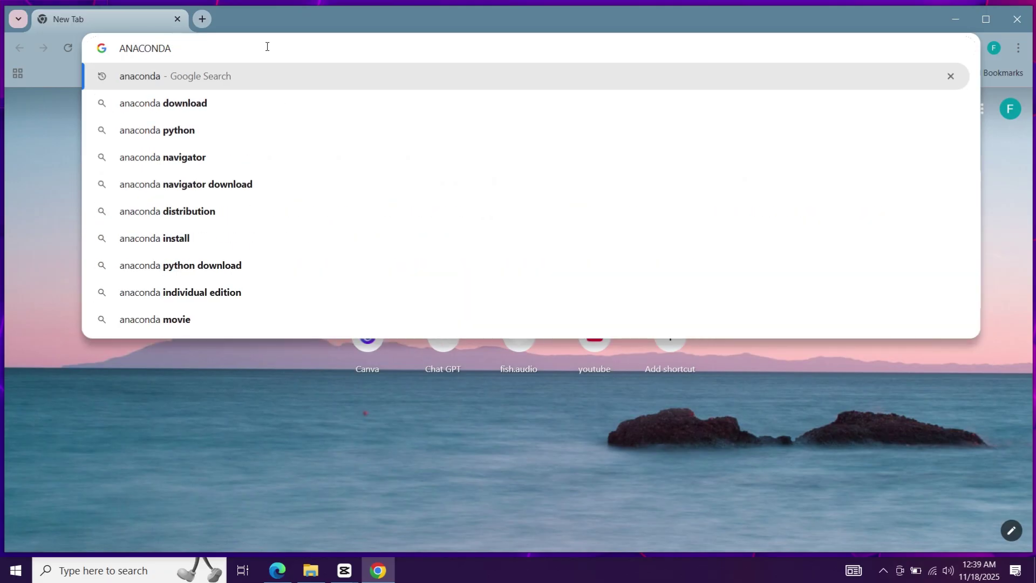
key(Return)
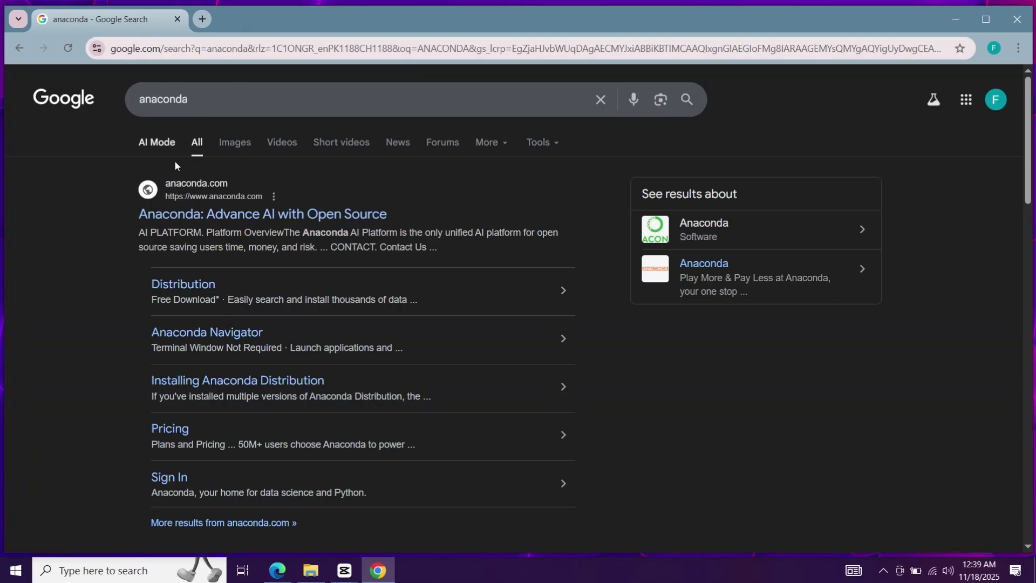
scroll(190, 157, down, 3)
scroll(266, 123, down, 2)
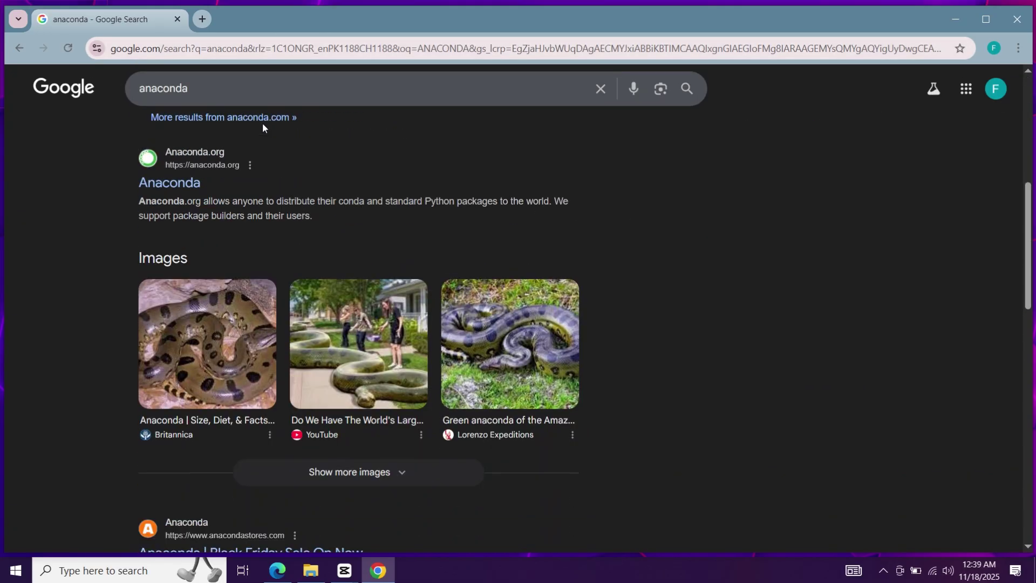
click(153, 167)
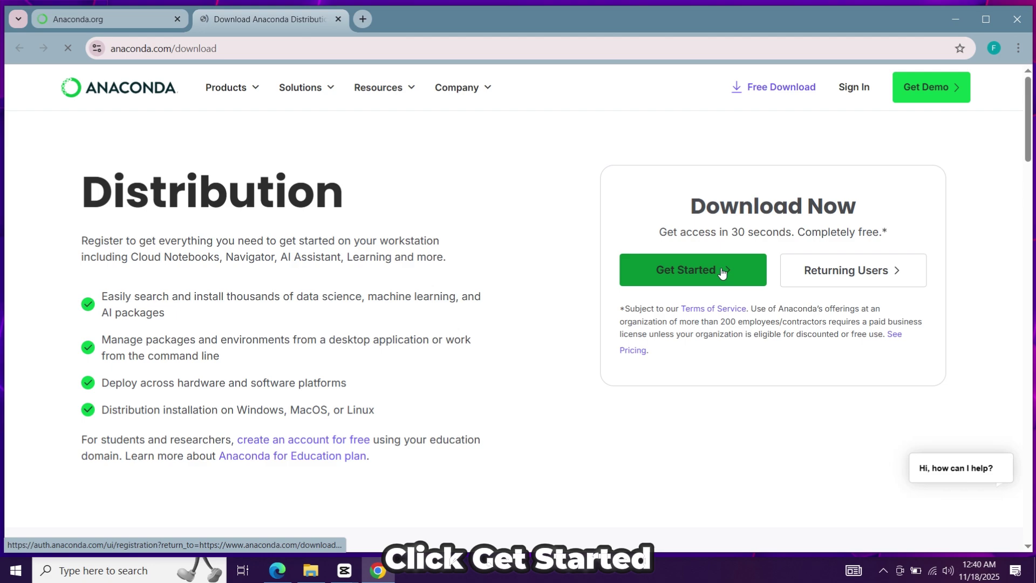
Step: Sign up with Google and download the Windows 64-Bit Graphical Installer
click(723, 272)
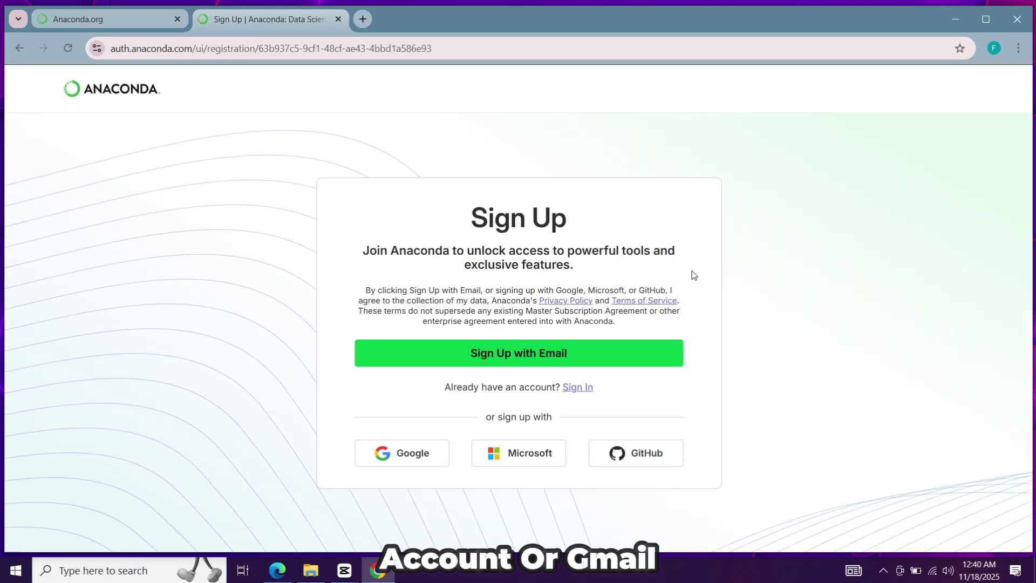
click(413, 455)
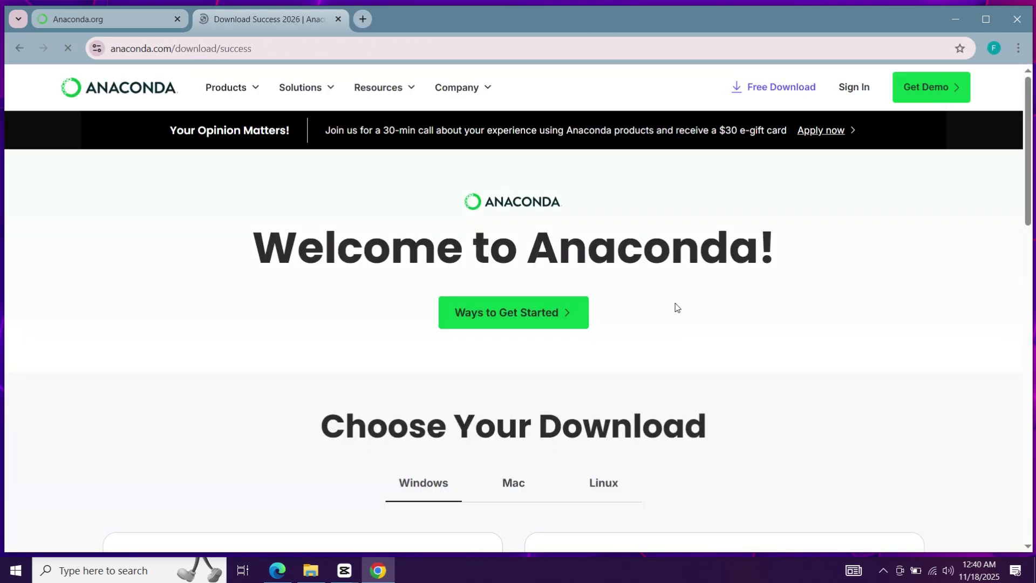
scroll(676, 308, down, 2)
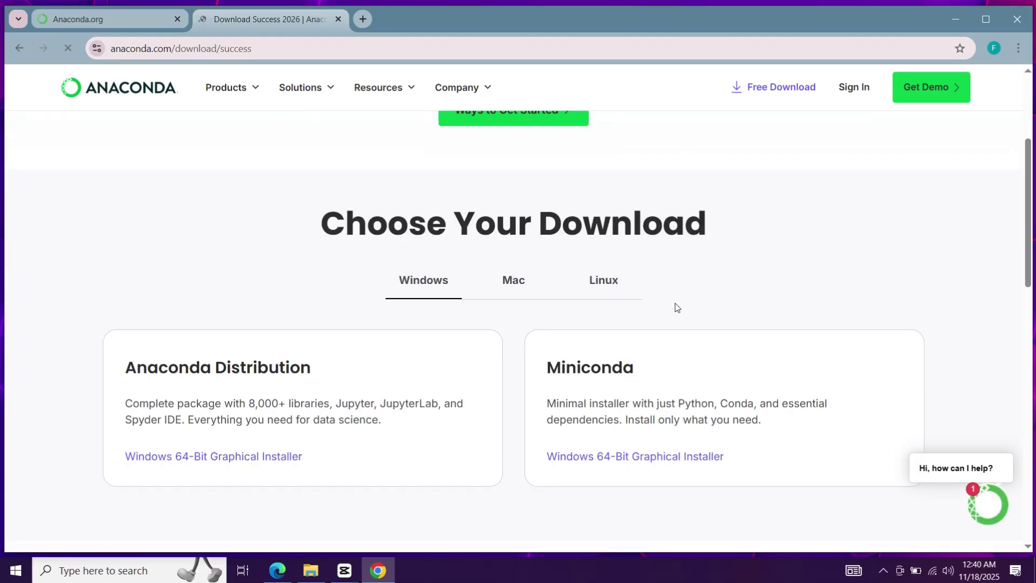
scroll(676, 307, down, 1)
click(246, 390)
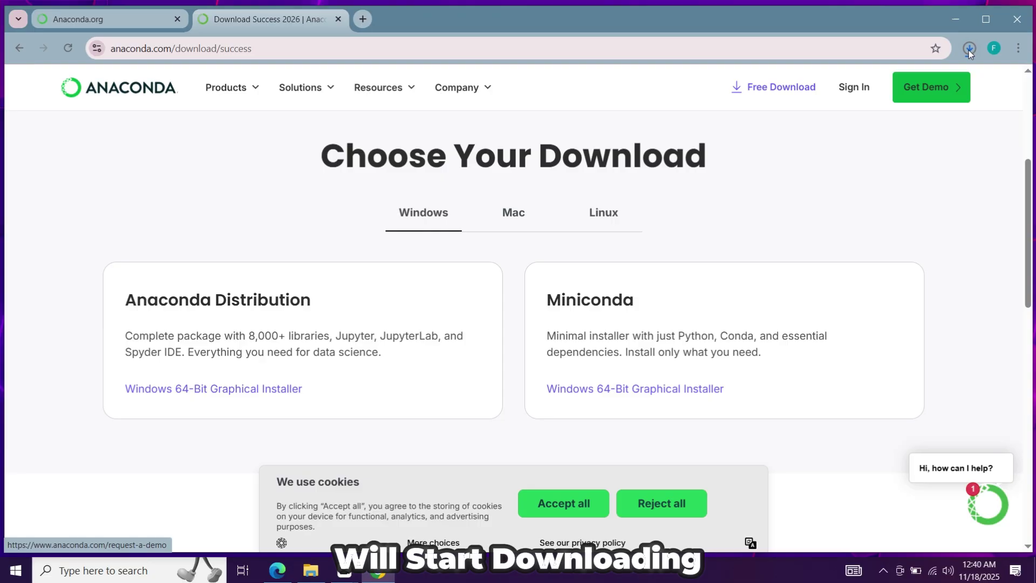
Step: Launch the downloaded Anaconda3 2025.06-0 installer from Chrome's downloads list
click(968, 49)
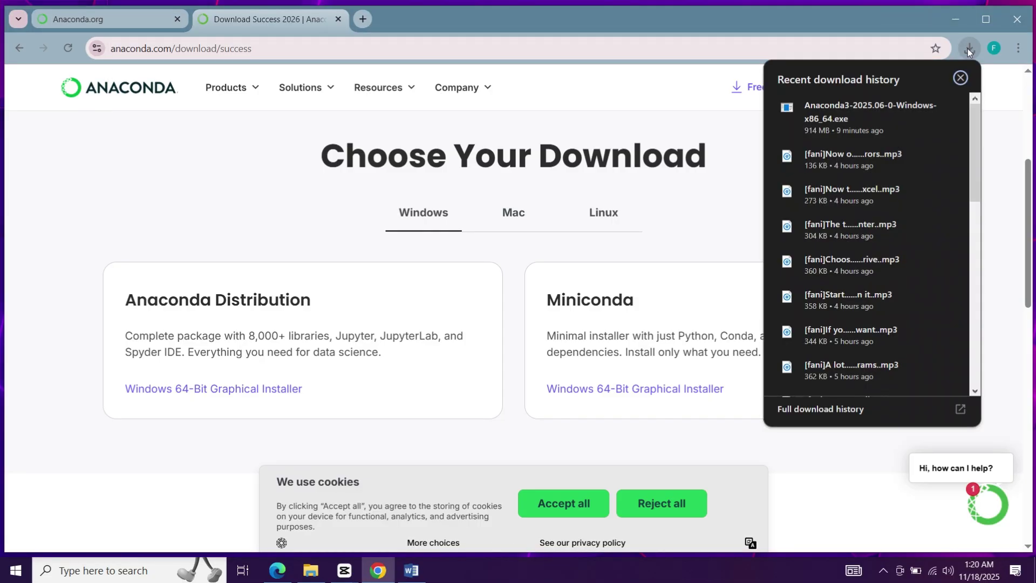
right_click(850, 103)
click(876, 122)
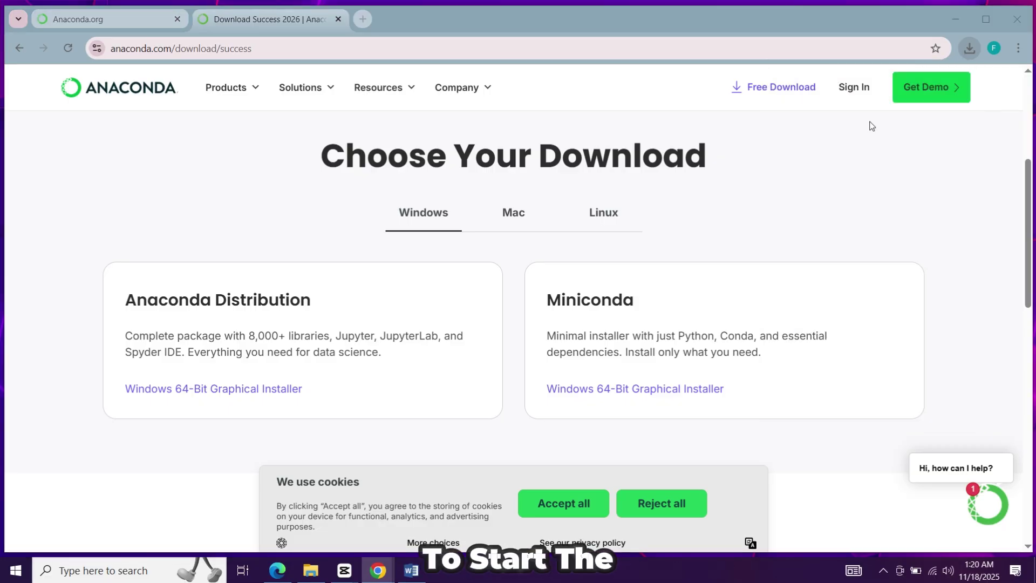
Step: Accept the Anaconda license and install for All Users into C:\ProgramData\anaconda3
click(954, 20)
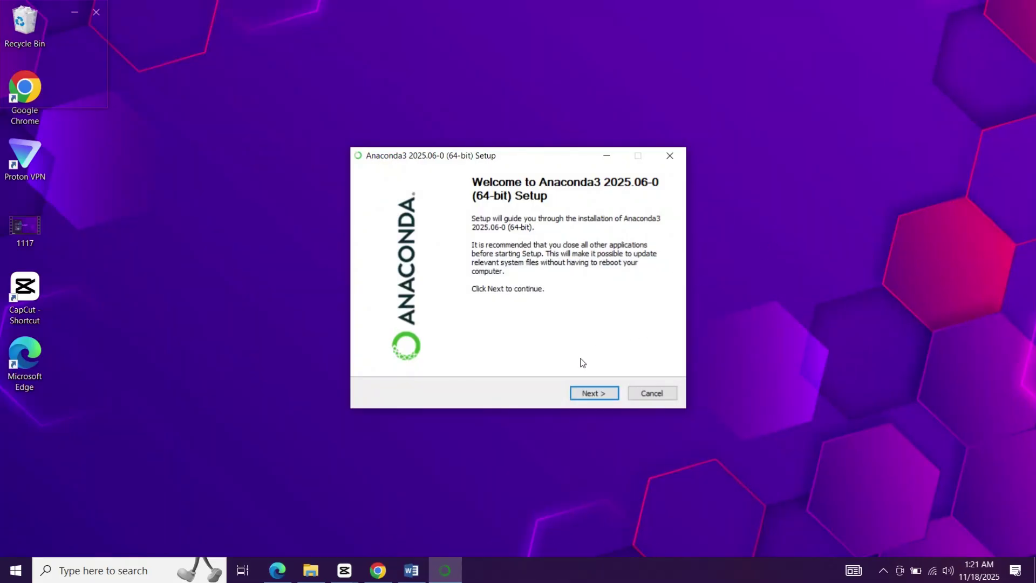
click(599, 396)
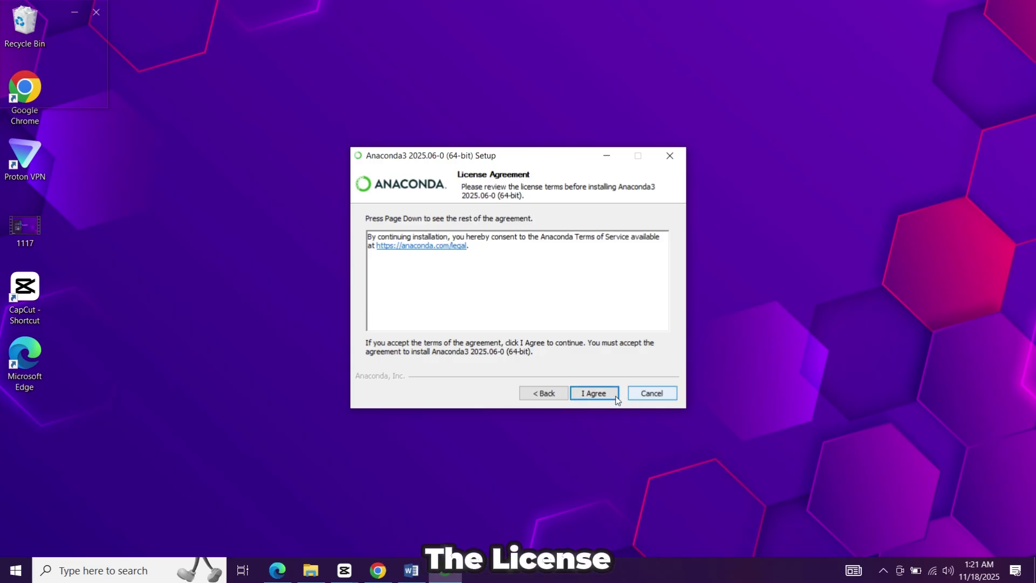
click(602, 398)
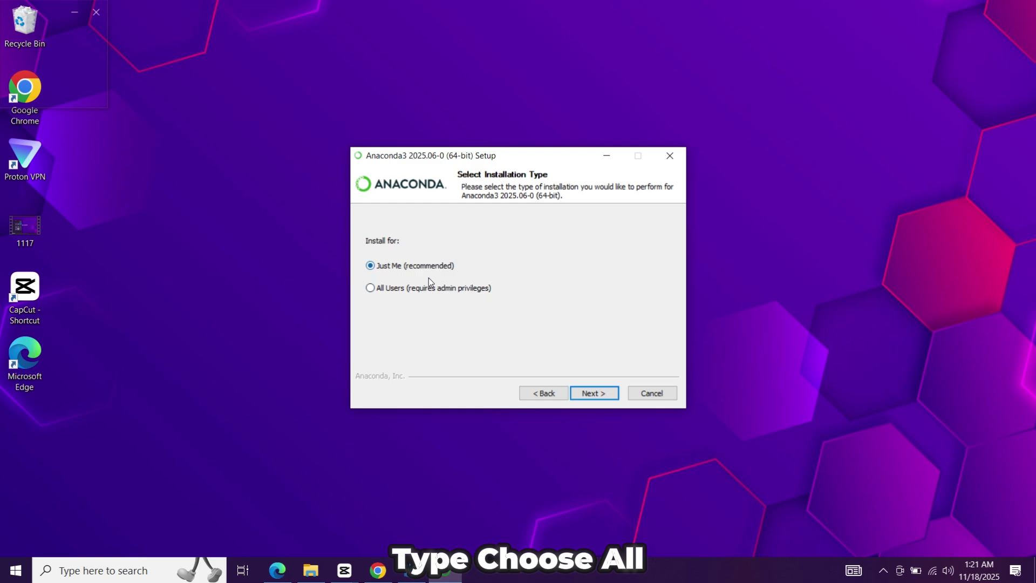
click(421, 289)
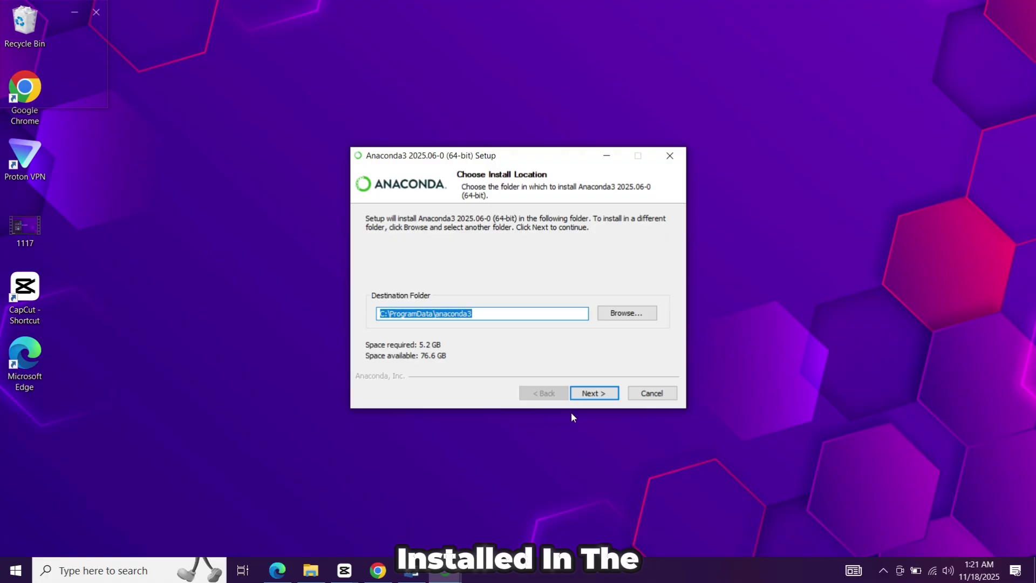
click(603, 390)
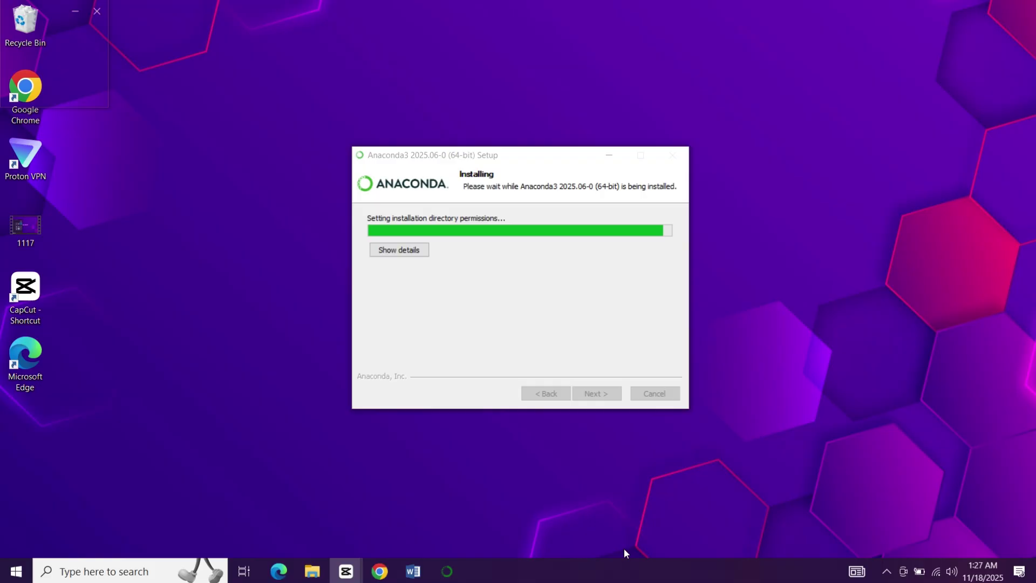
Step: Finish setup with 'Launch Anaconda Navigator' and 'Welcome to Anaconda' both unchecked
click(594, 393)
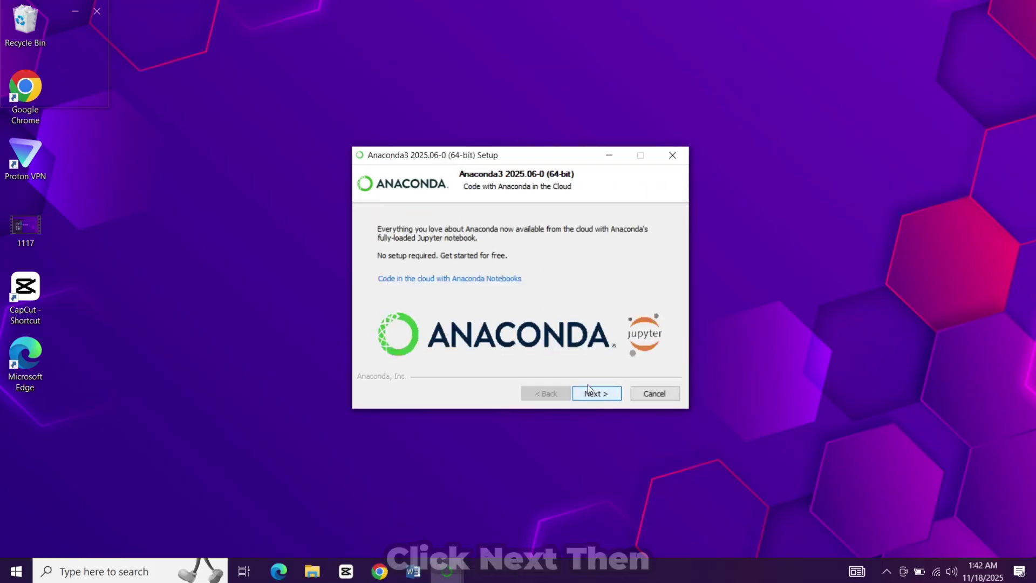
click(595, 397)
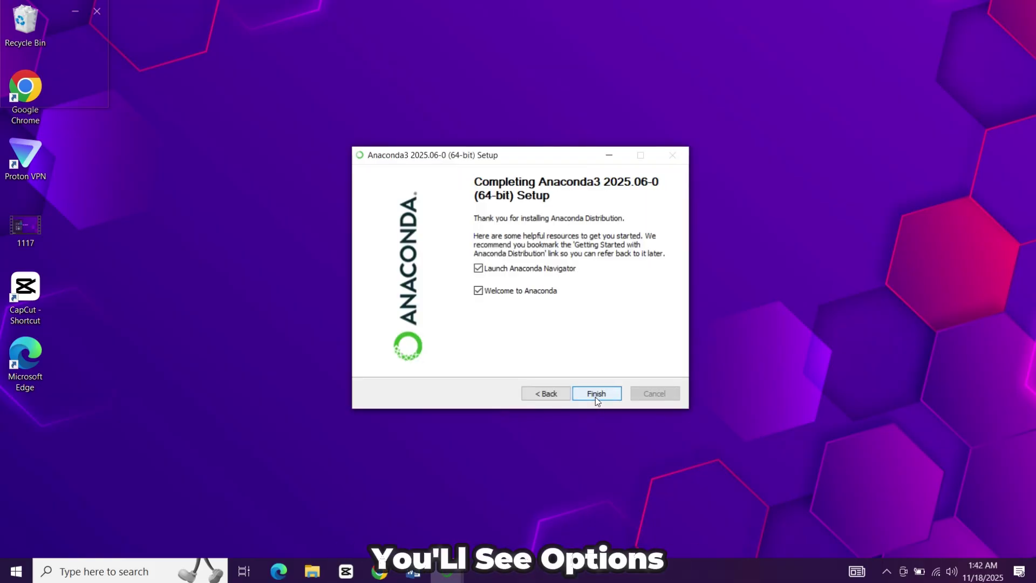
click(500, 270)
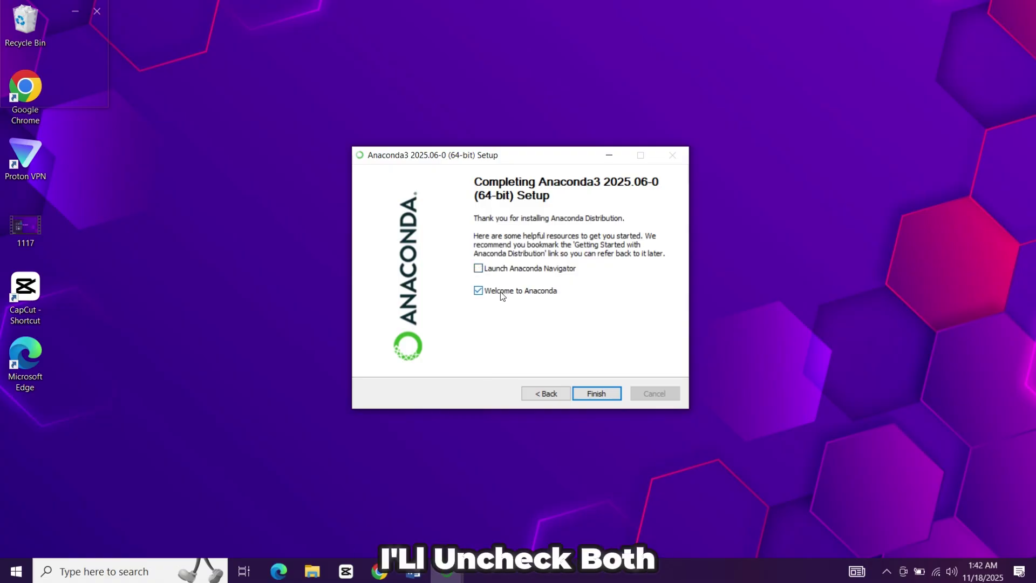
click(502, 293)
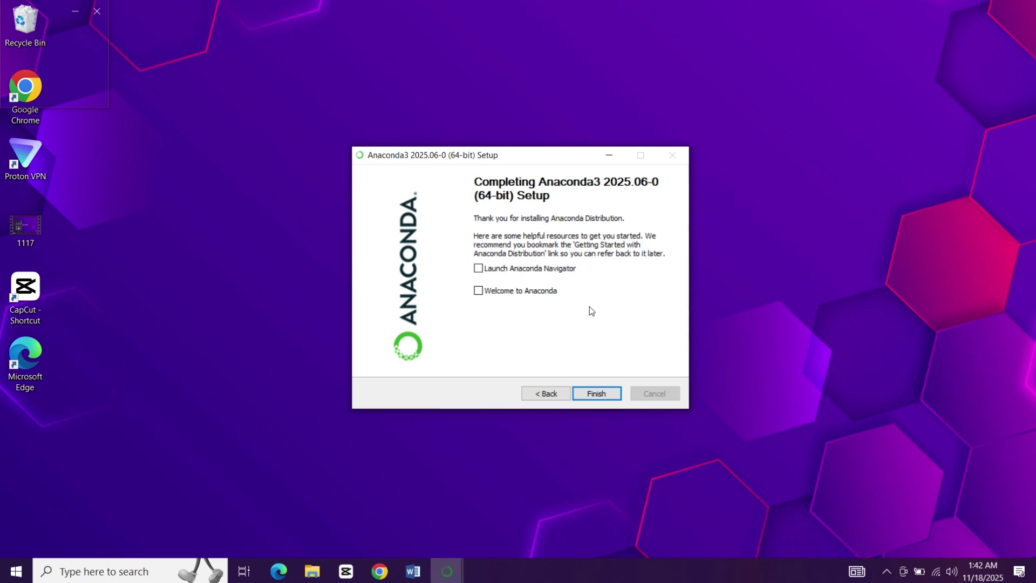
click(612, 394)
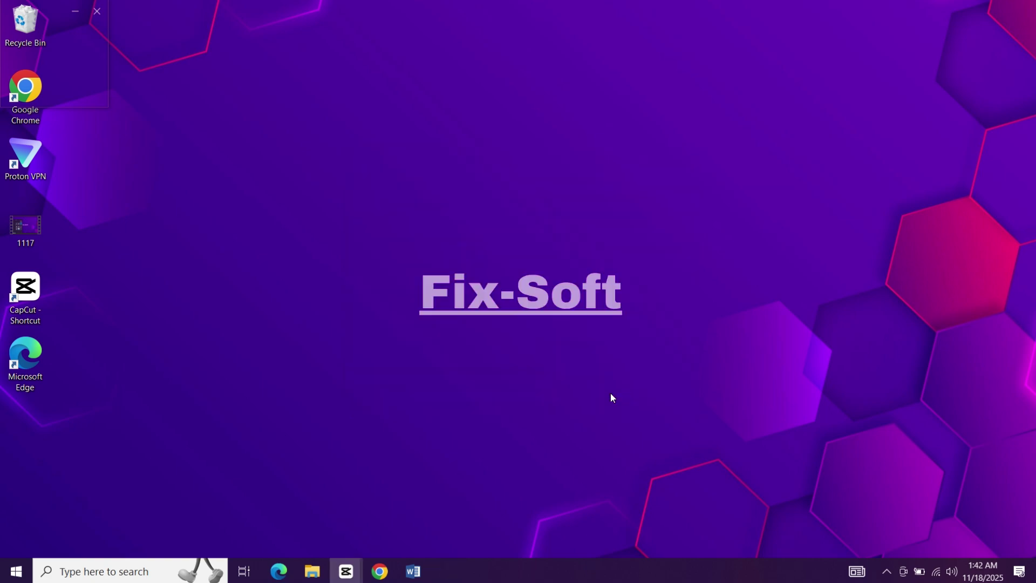
Step: Search Windows for 'ana' and launch Anaconda Prompt
click(161, 558)
text(ana)
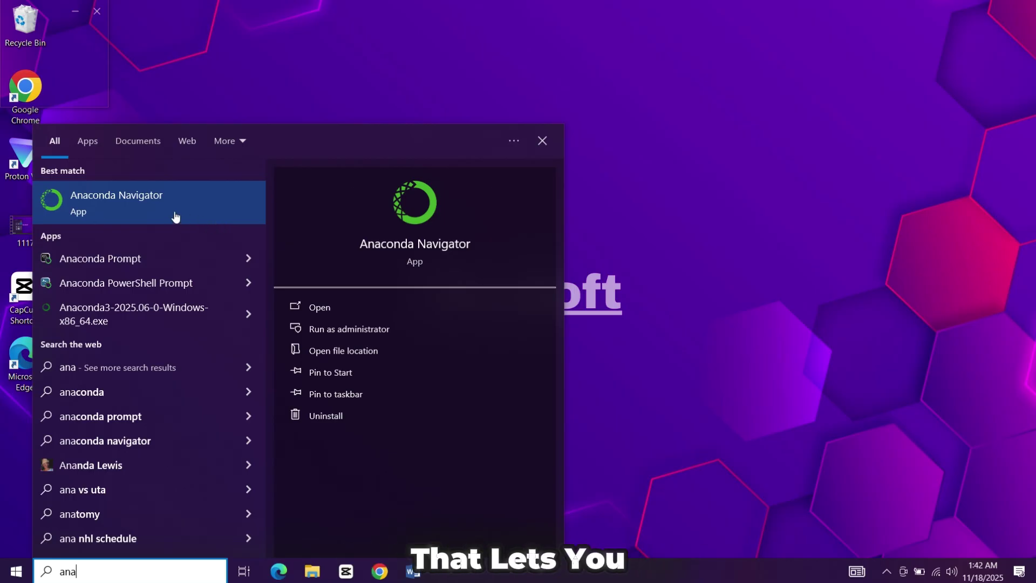
click(142, 258)
text(j)
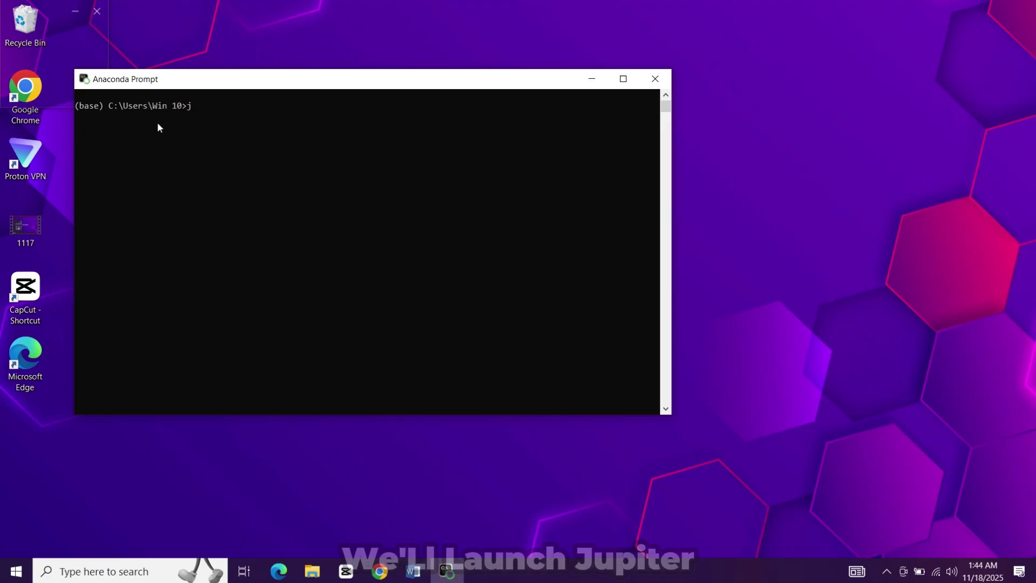
text(upyt)
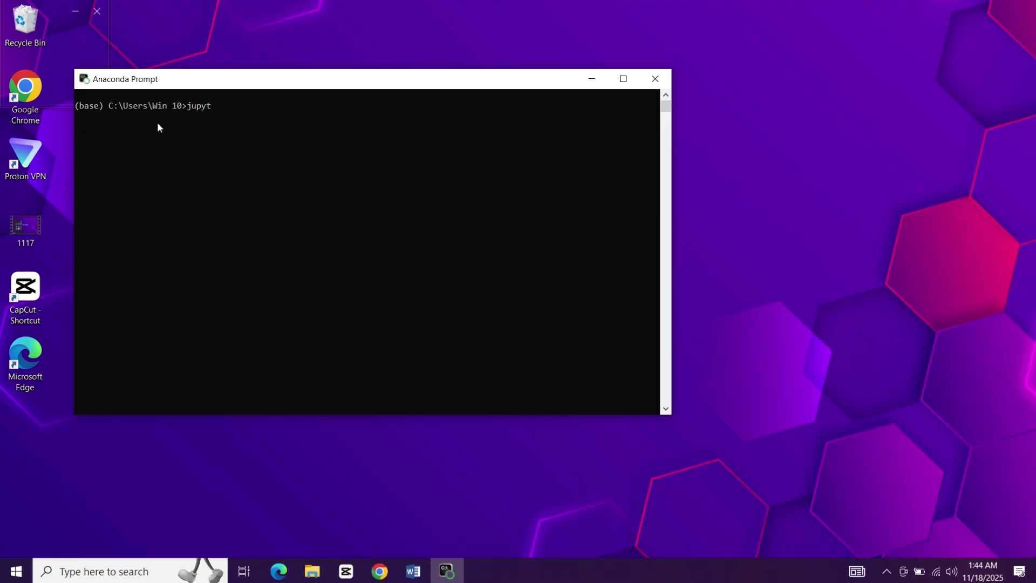
text(er no)
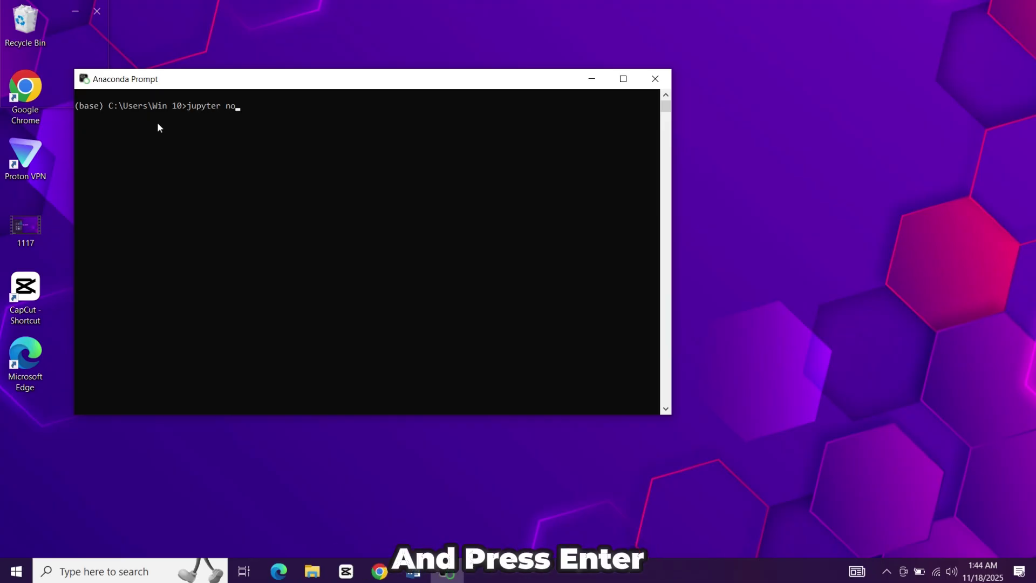
text(tebook)
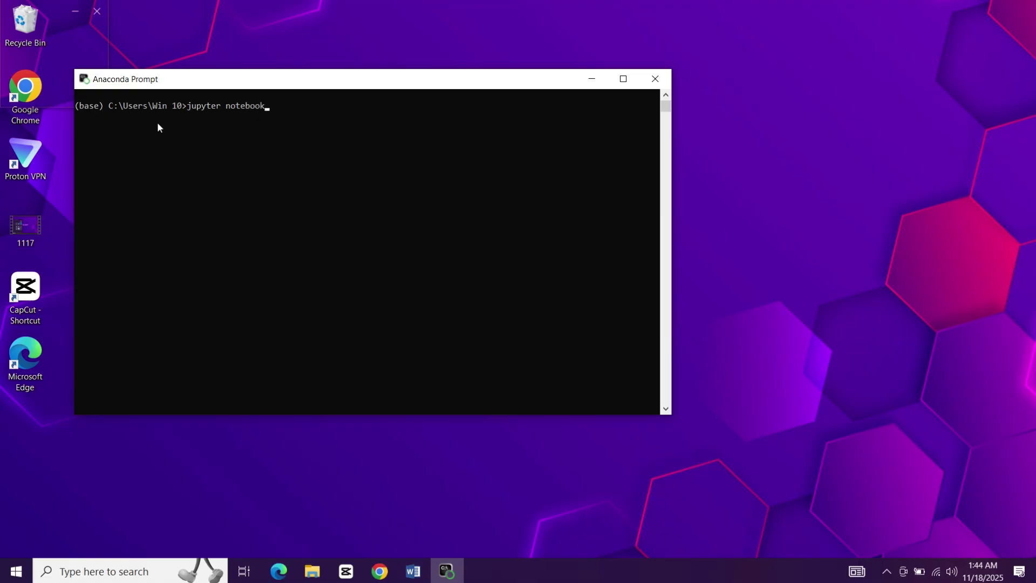
Step: Run 'jupyter notebook' to open the Jupyter home page at localhost:8888
key(Return)
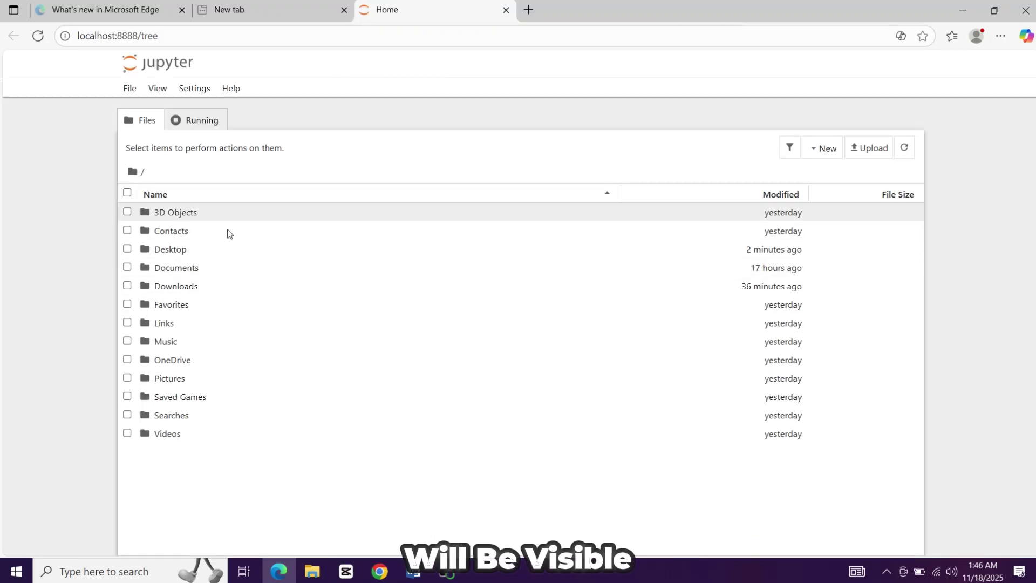
Step: Inside Desktop, make a new folder 'Fix soft Python' and open it
double_click(184, 250)
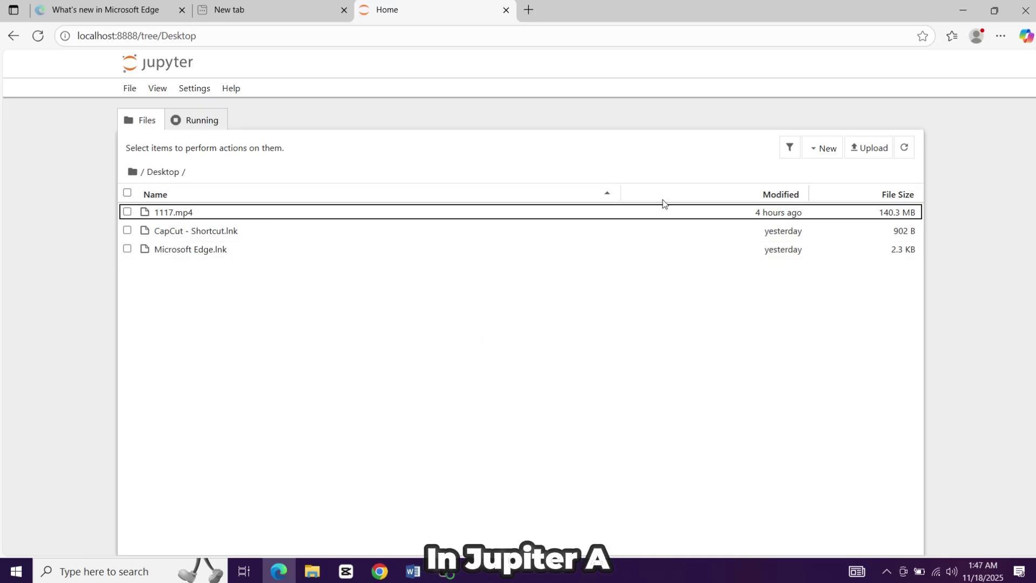
click(822, 149)
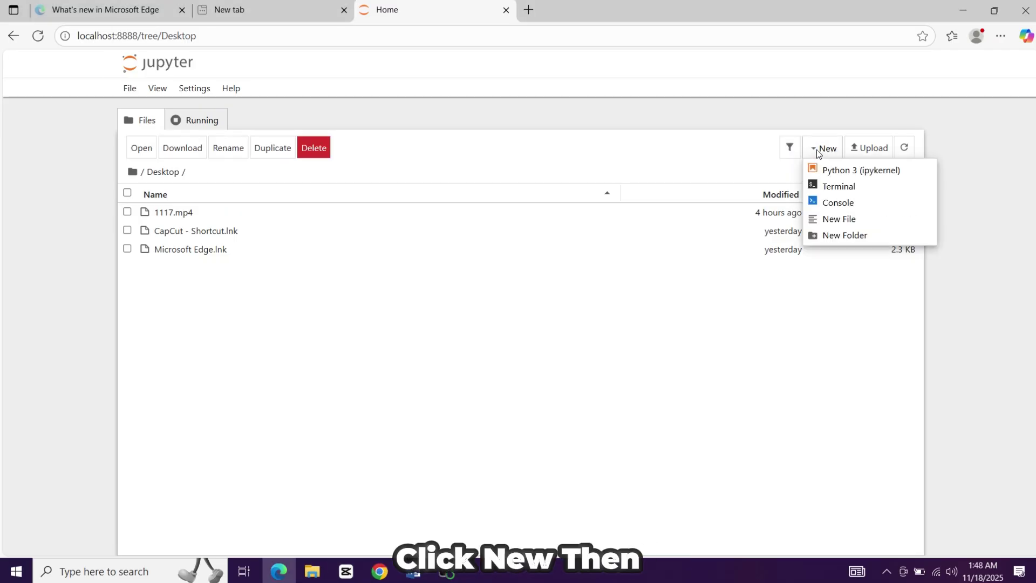
click(842, 235)
text(Fix soft Python)
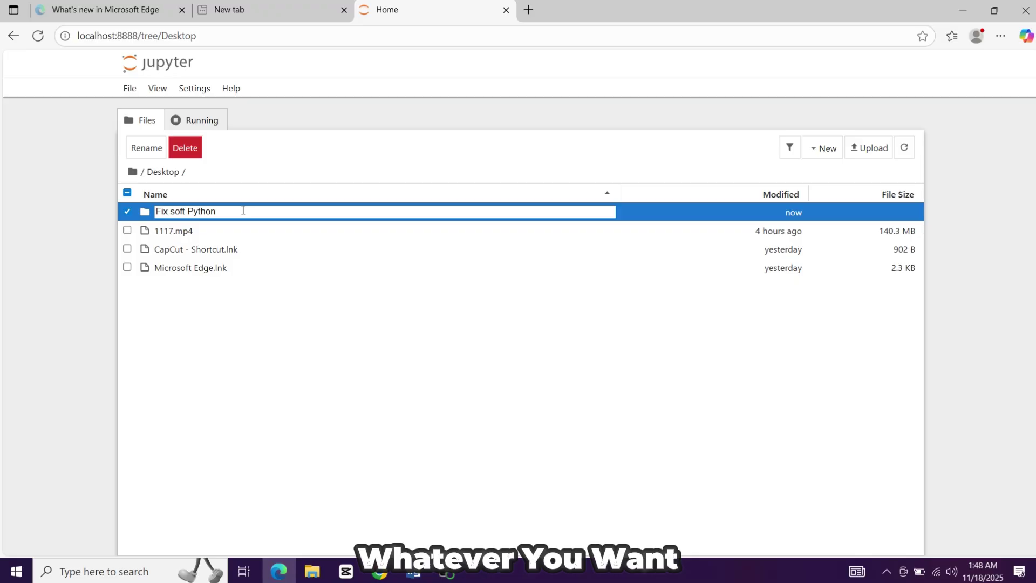
key(Escape)
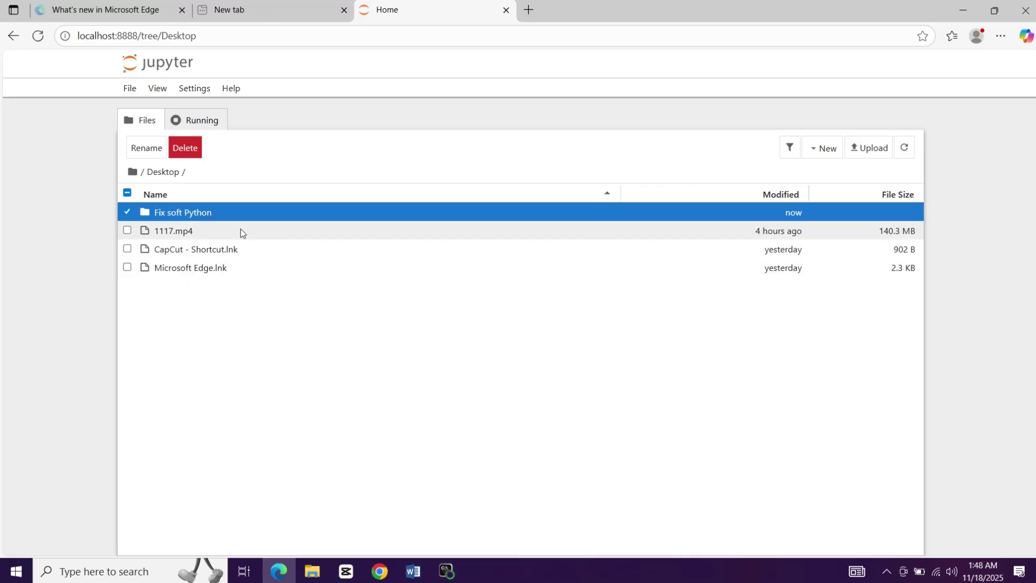
double_click(213, 211)
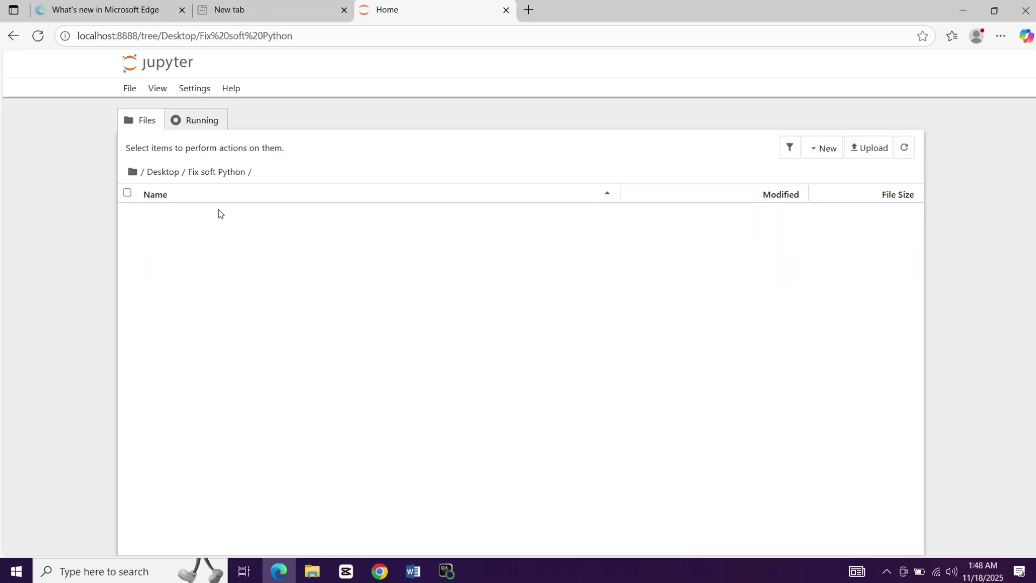
Step: Add a Python 3 (ipykernel) notebook and rename it to 'demo'
click(822, 149)
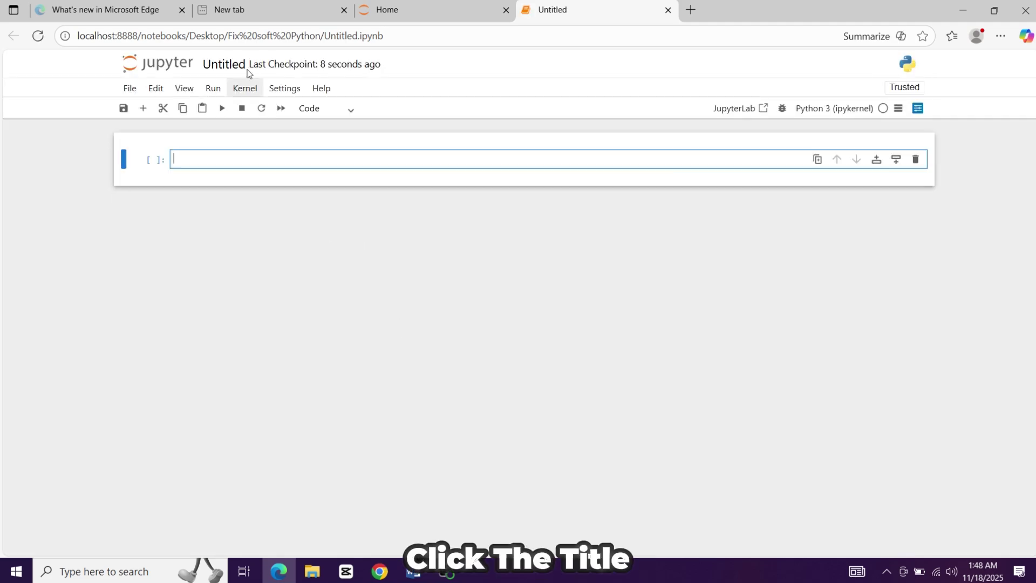
click(224, 64)
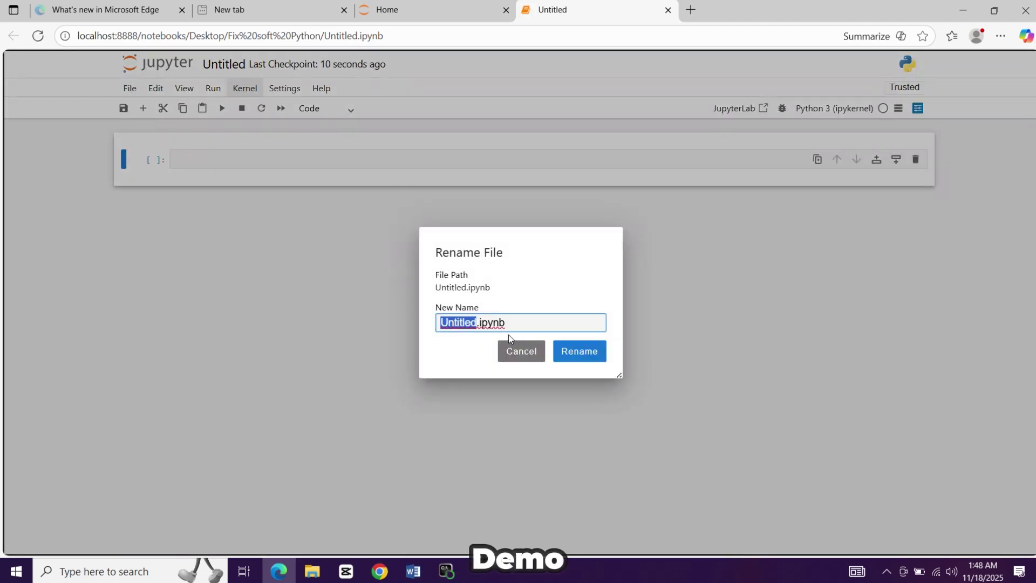
text(demo)
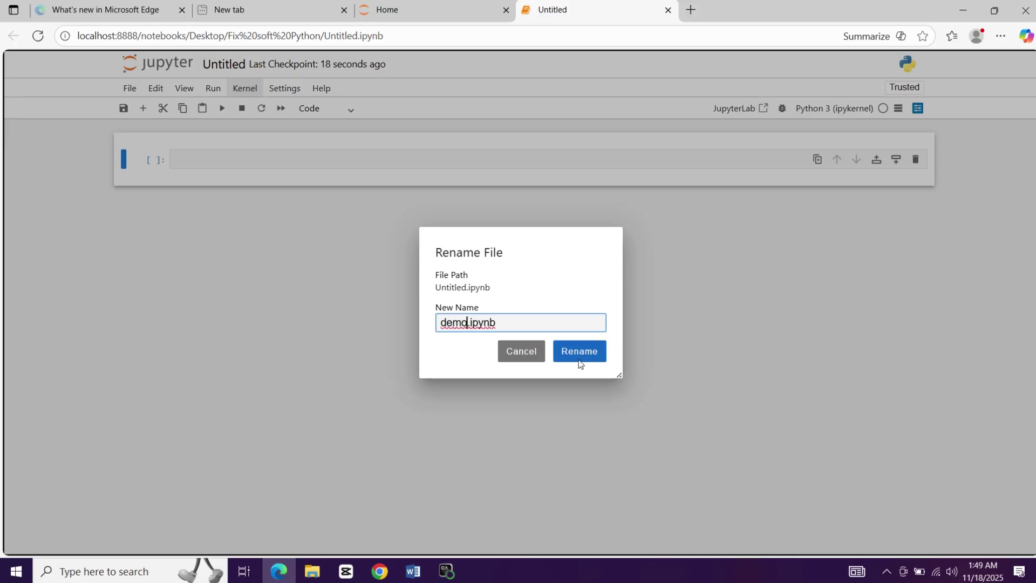
click(581, 356)
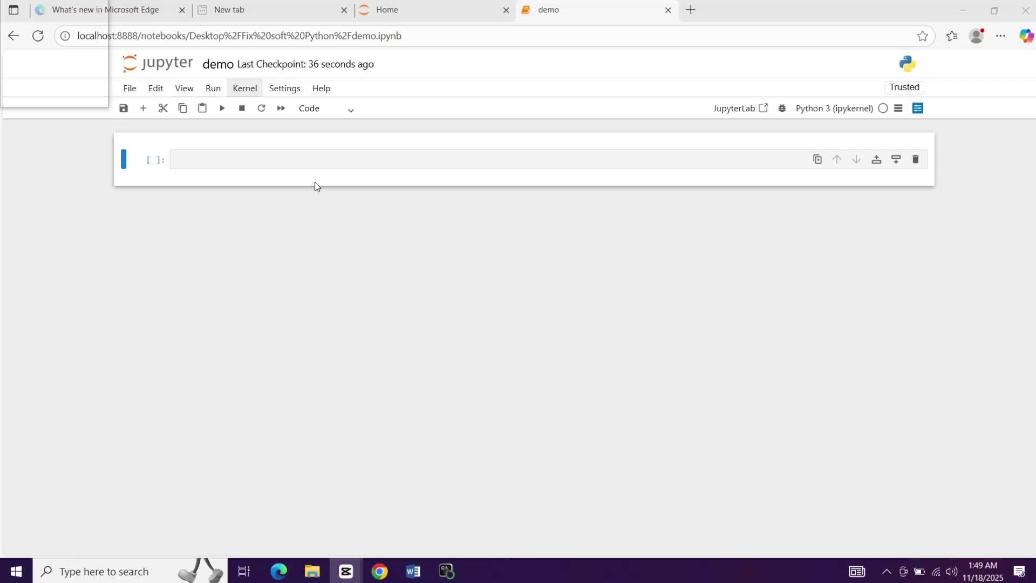
Step: Run print("fix soft") in the first cell to display 'fix soft'
click(249, 166)
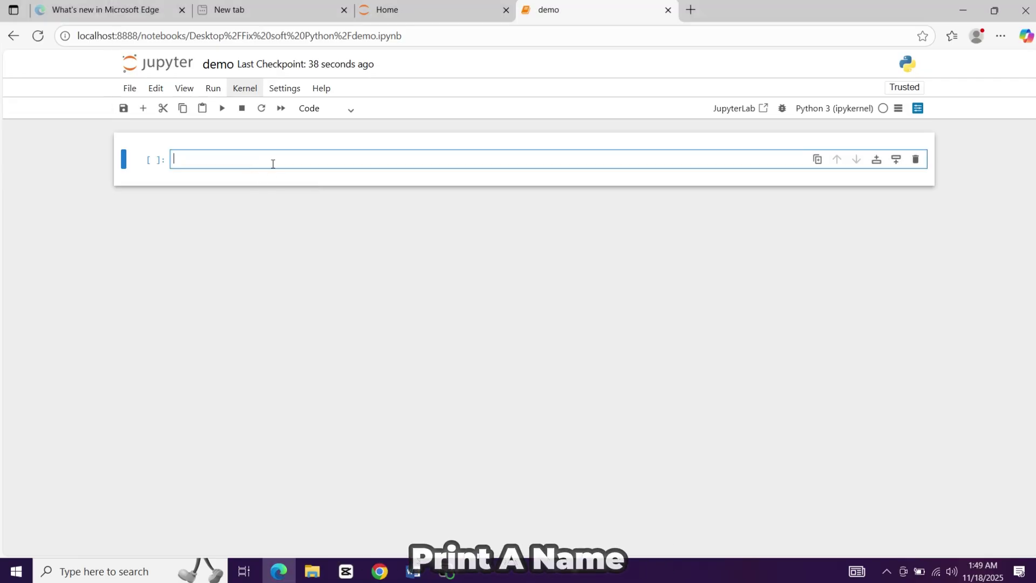
text(print("Fix soft"))
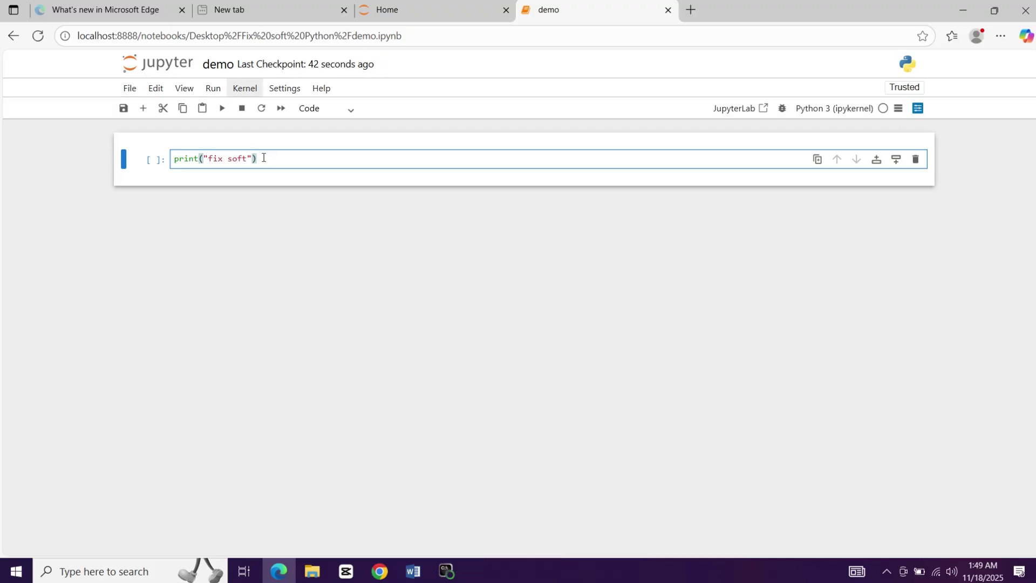
key(ctrl+Return)
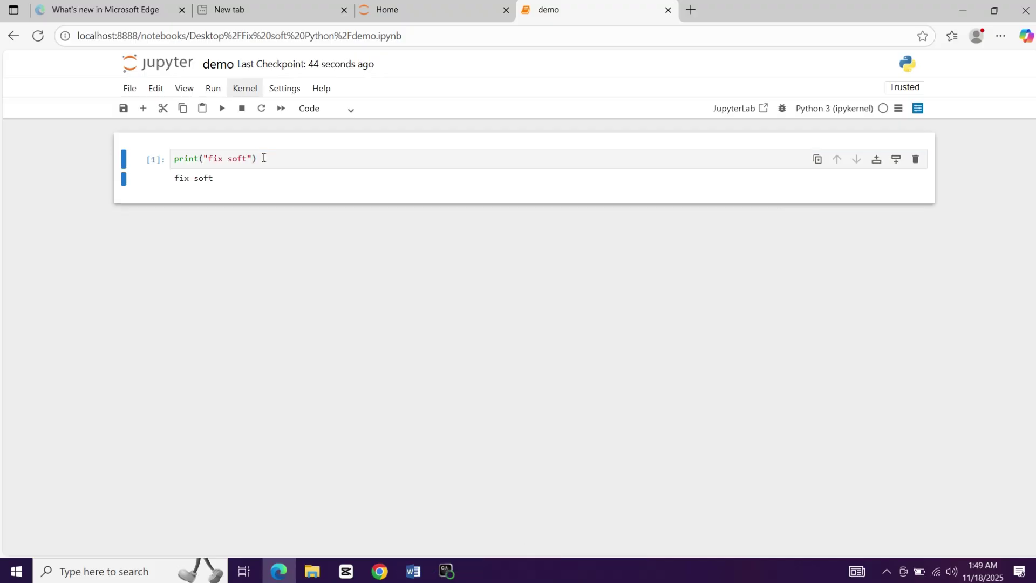